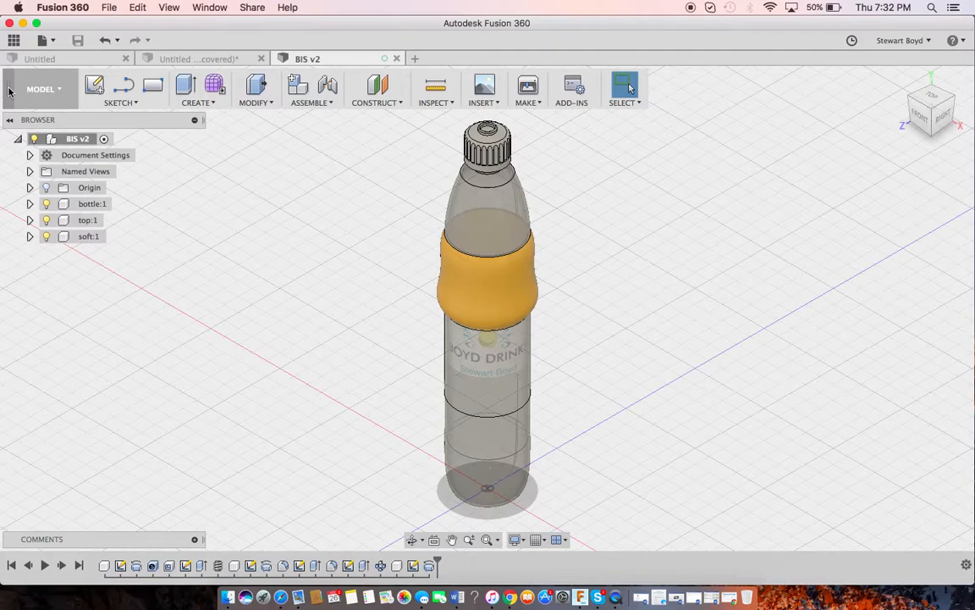
# Switch the bottle design from modelling to the Render workspace
pyautogui.click(35, 85)
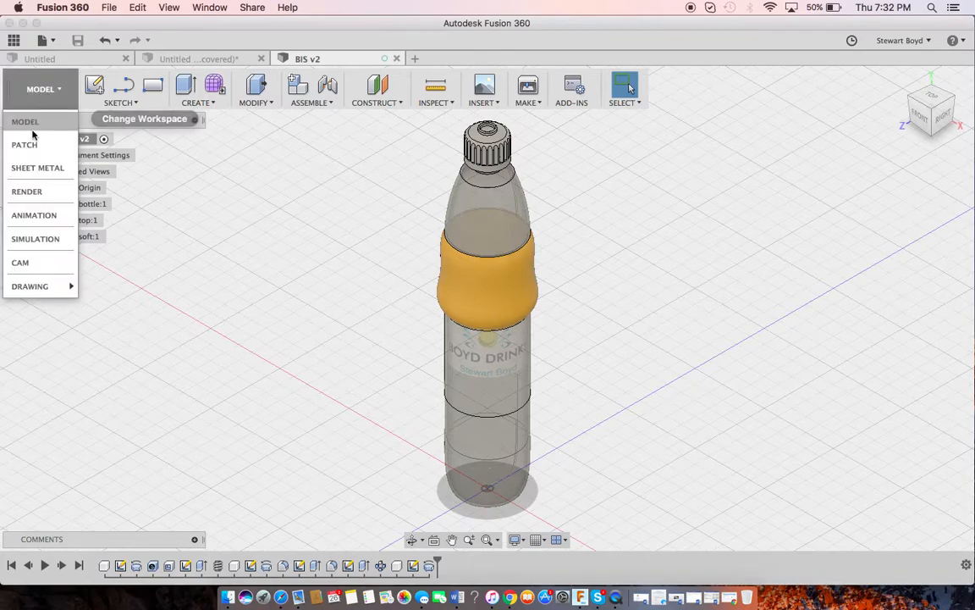
pyautogui.click(27, 192)
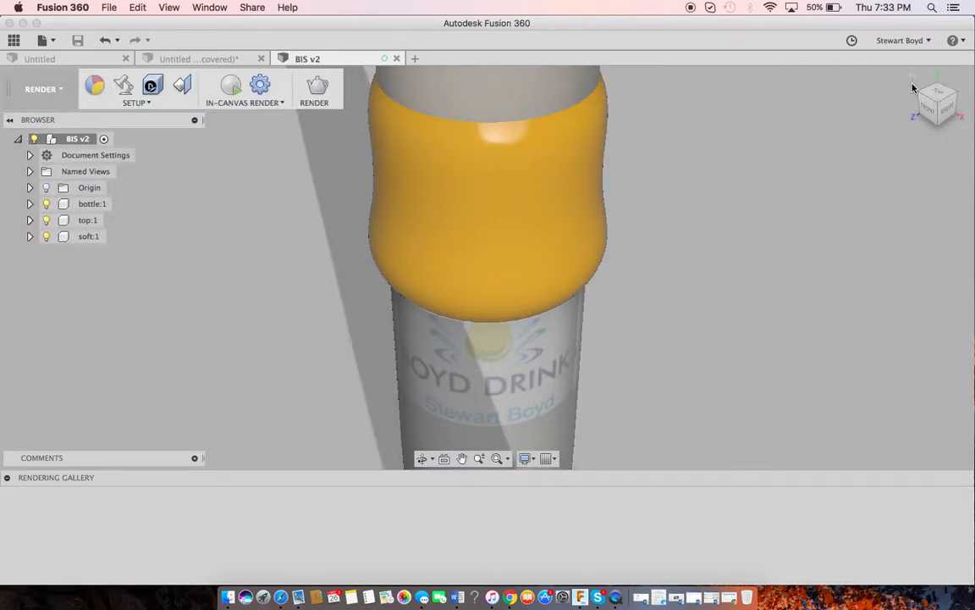
pyautogui.click(913, 79)
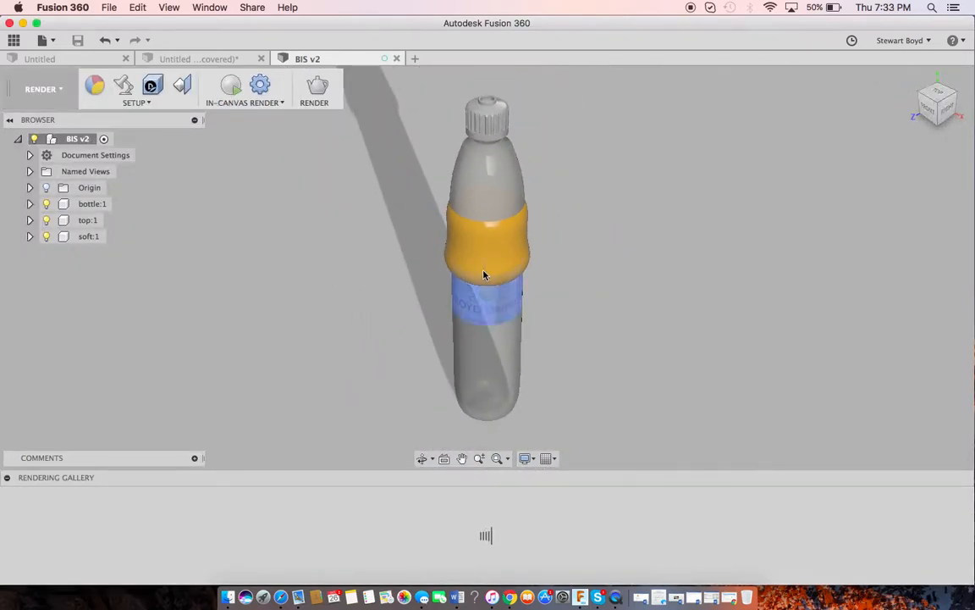
# Set the scene background to Environment instead of a solid color in the scene settings
pyautogui.click(124, 85)
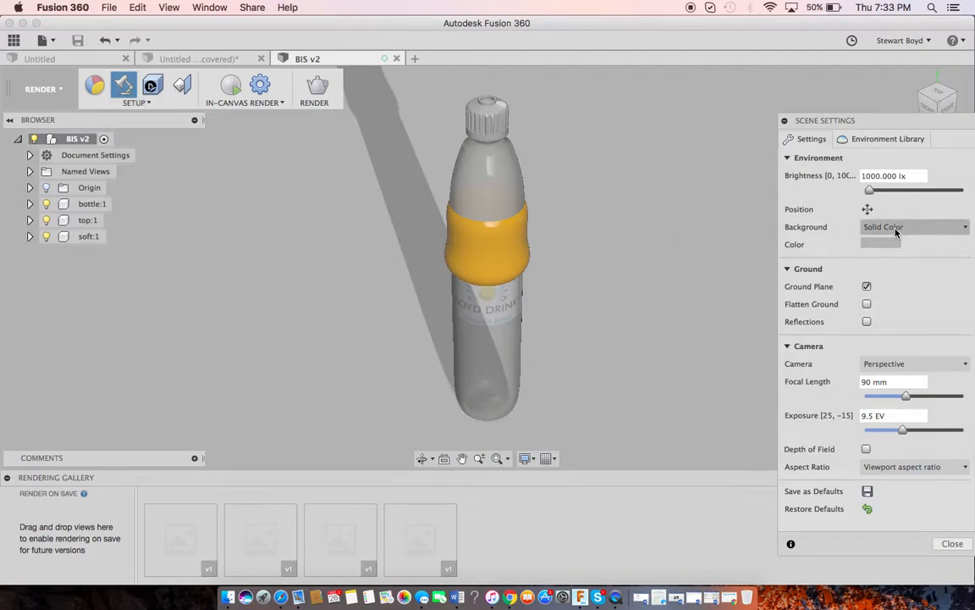
pyautogui.click(965, 227)
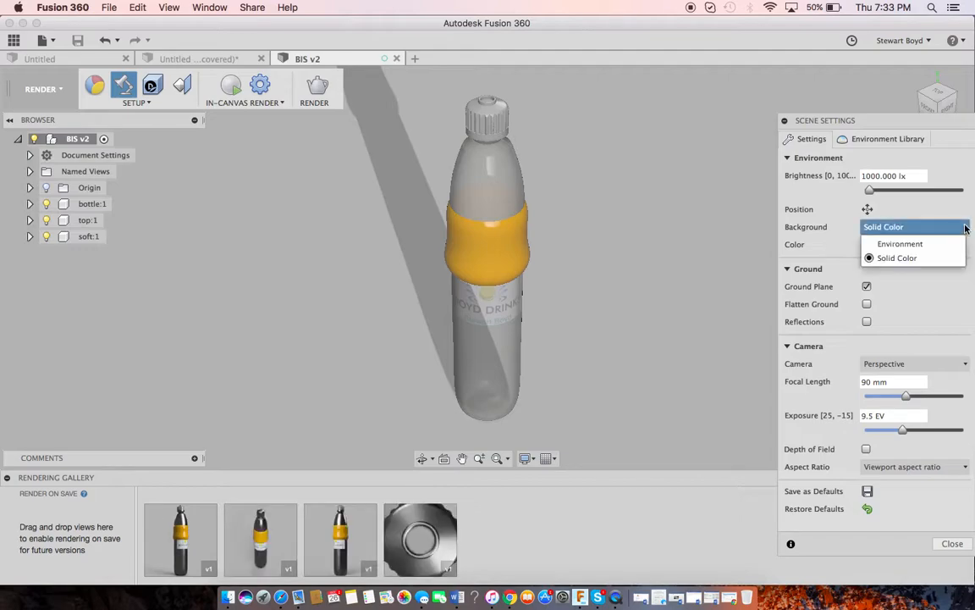
pyautogui.click(913, 245)
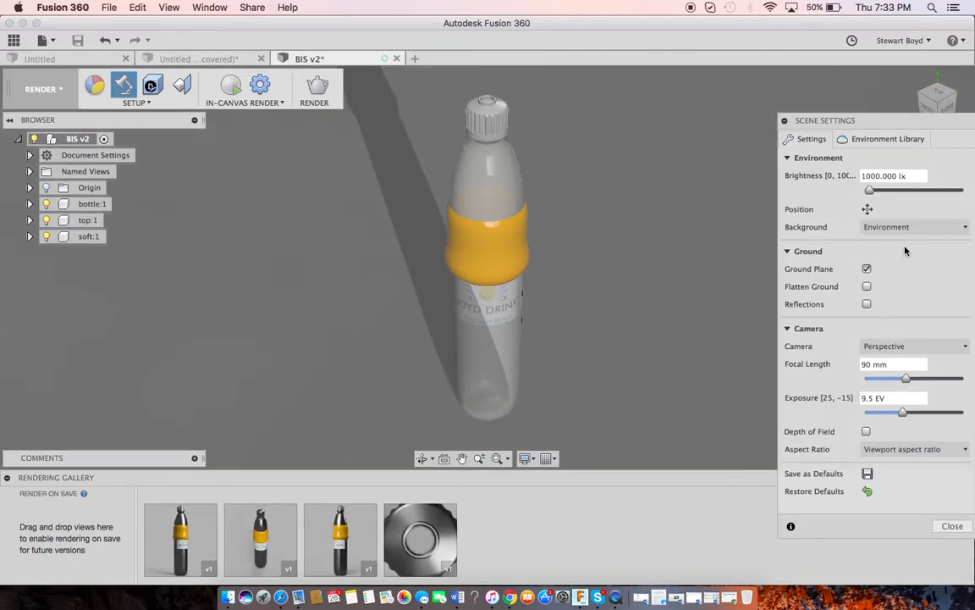
# Try the Skylight environment from the environment library on the scene and replace it with Rim Highlights
pyautogui.click(913, 142)
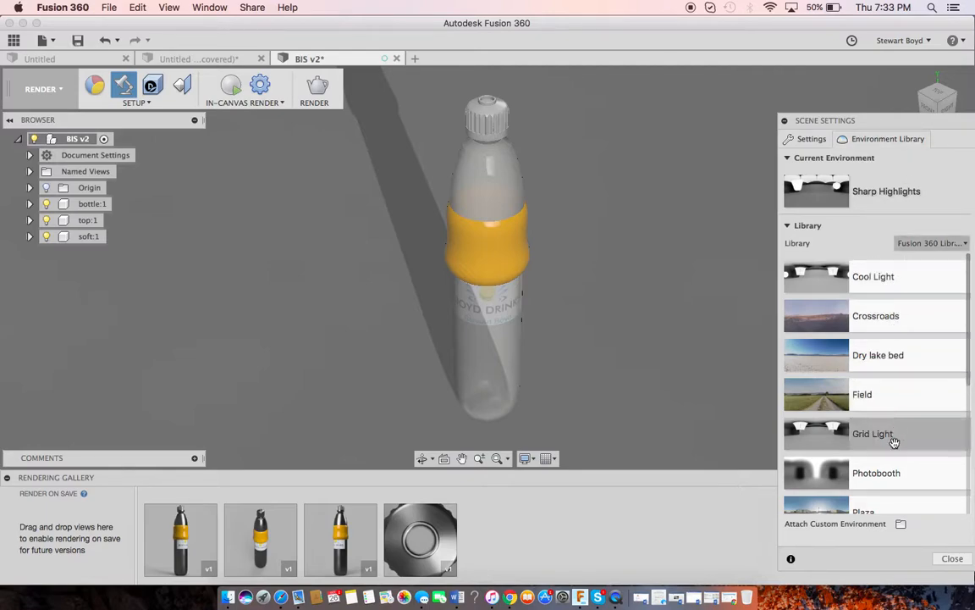
pyautogui.scroll(-5, 893, 436)
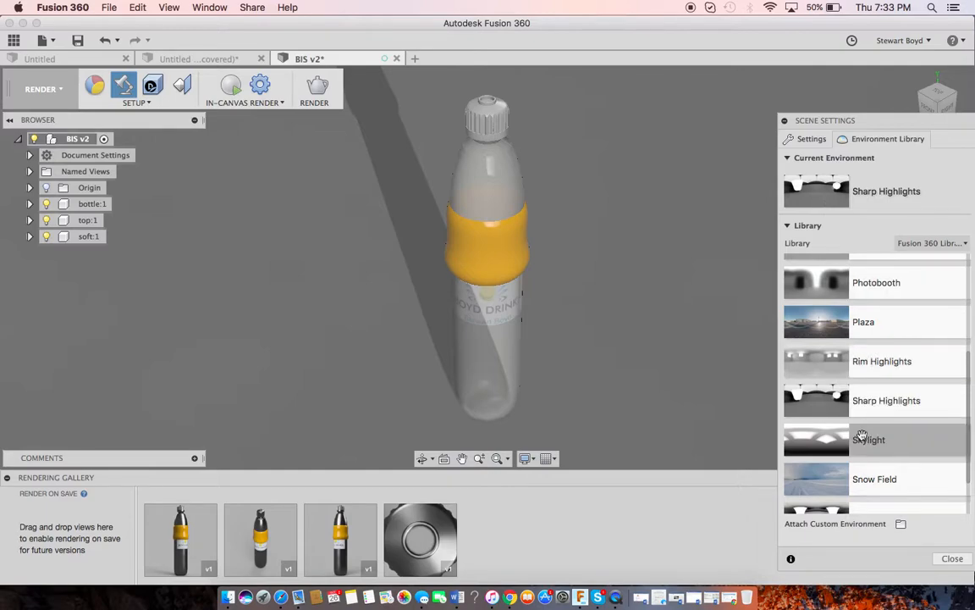
pyautogui.moveTo(879, 443); pyautogui.dragTo(648, 354)
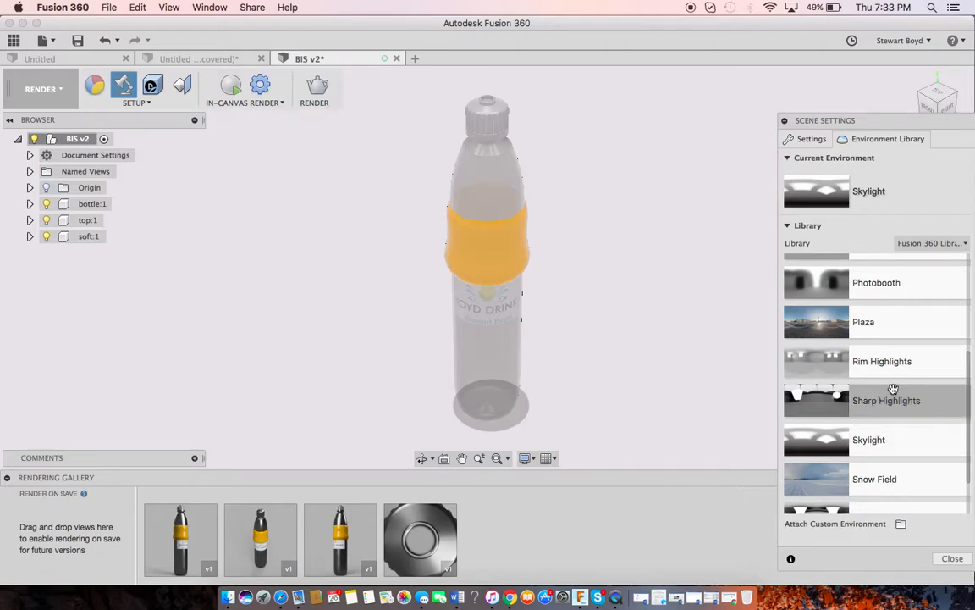
pyautogui.moveTo(892, 370); pyautogui.dragTo(590, 295)
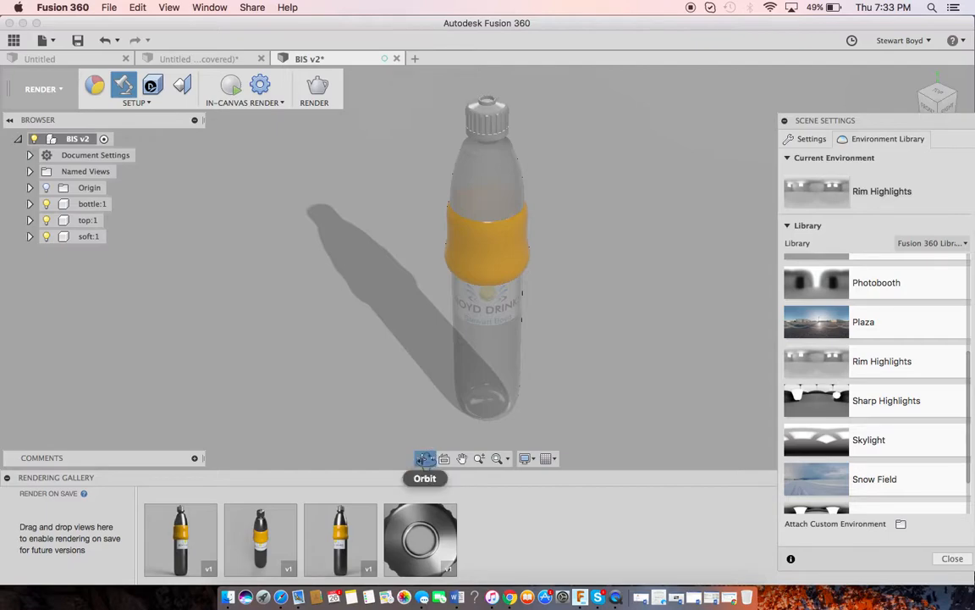
# Turn on ground reflections for the scene and finish the scene settings
pyautogui.click(425, 461)
pyautogui.moveTo(513, 305); pyautogui.dragTo(542, 298)
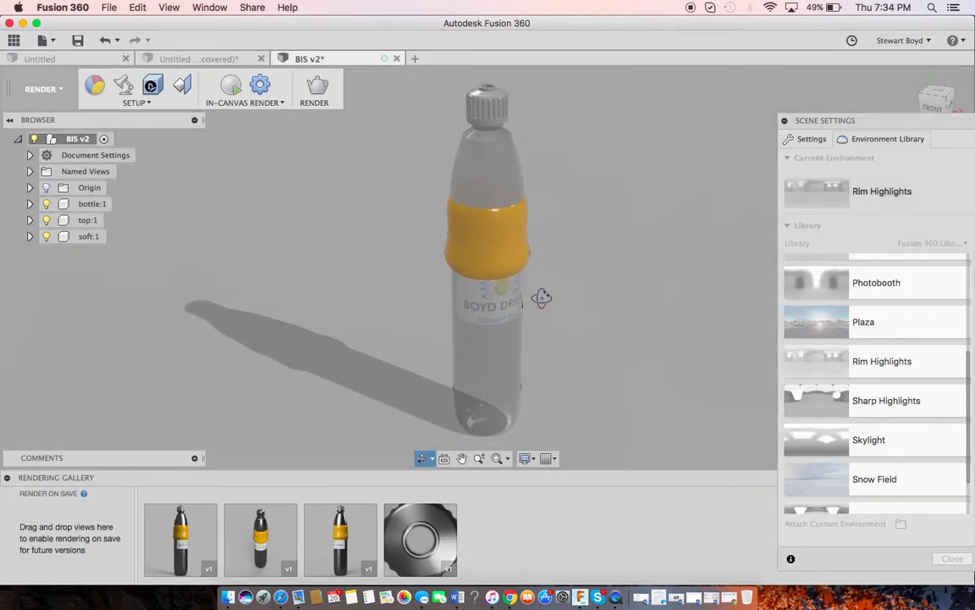
pyautogui.press('Escape')
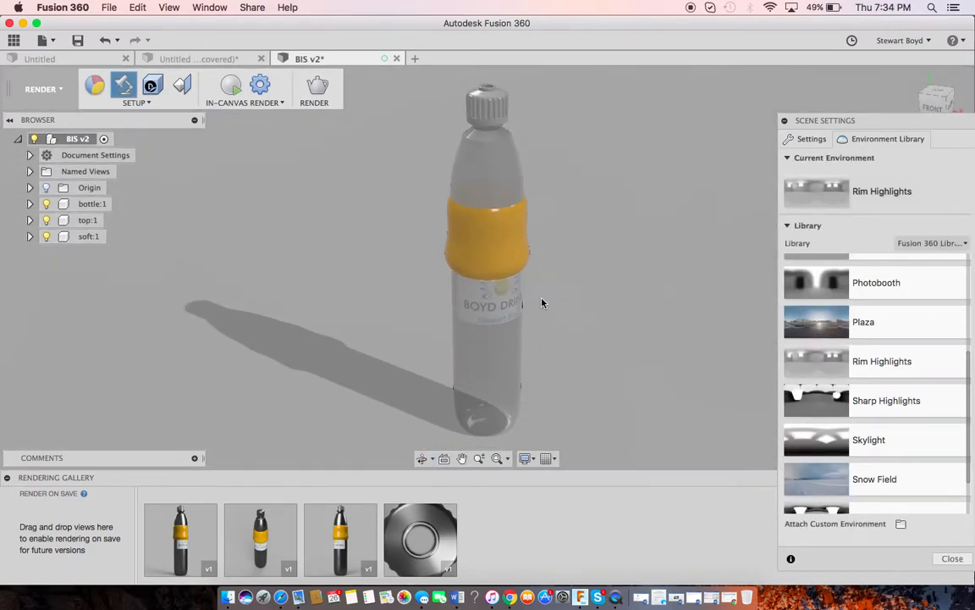
pyautogui.click(806, 140)
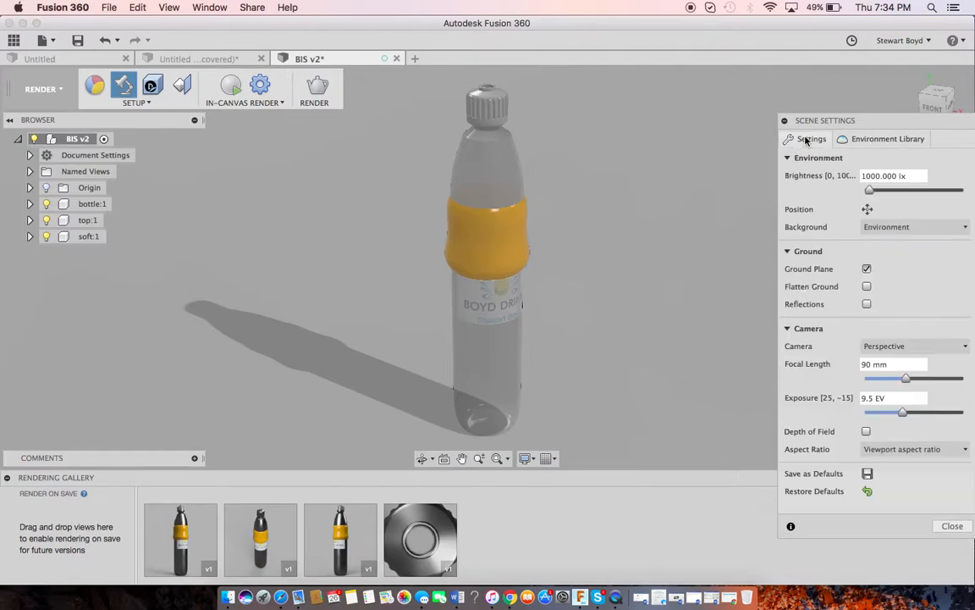
pyautogui.click(866, 305)
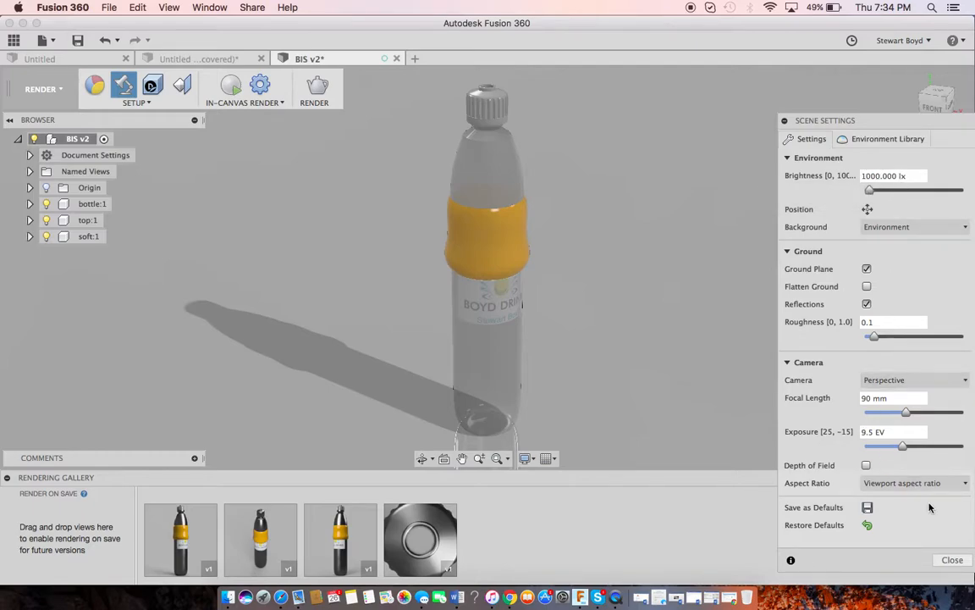
pyautogui.click(952, 560)
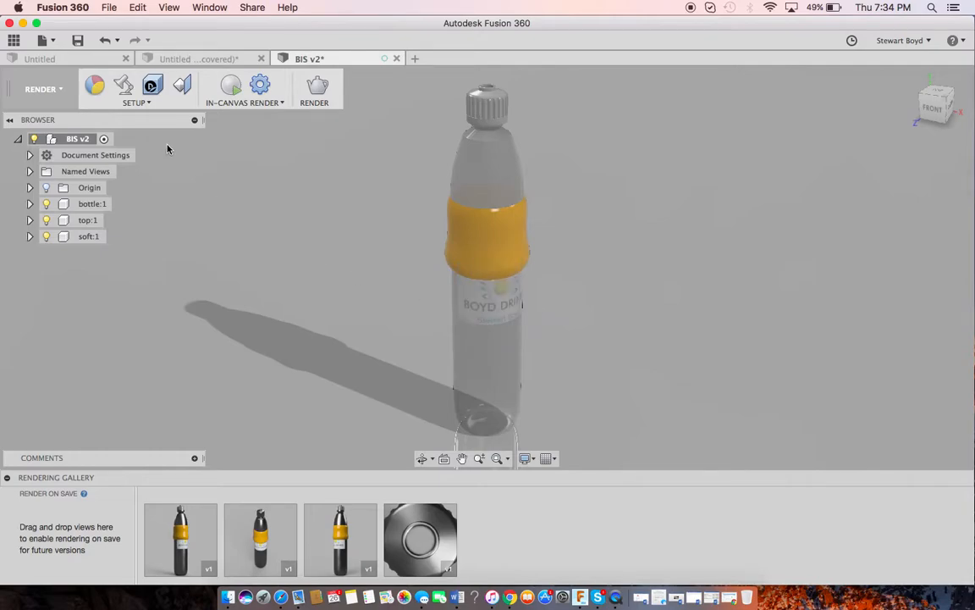
# Apply the opaque Plastic - Glossy (Yellow) appearance to the whole bottle cap
pyautogui.click(98, 85)
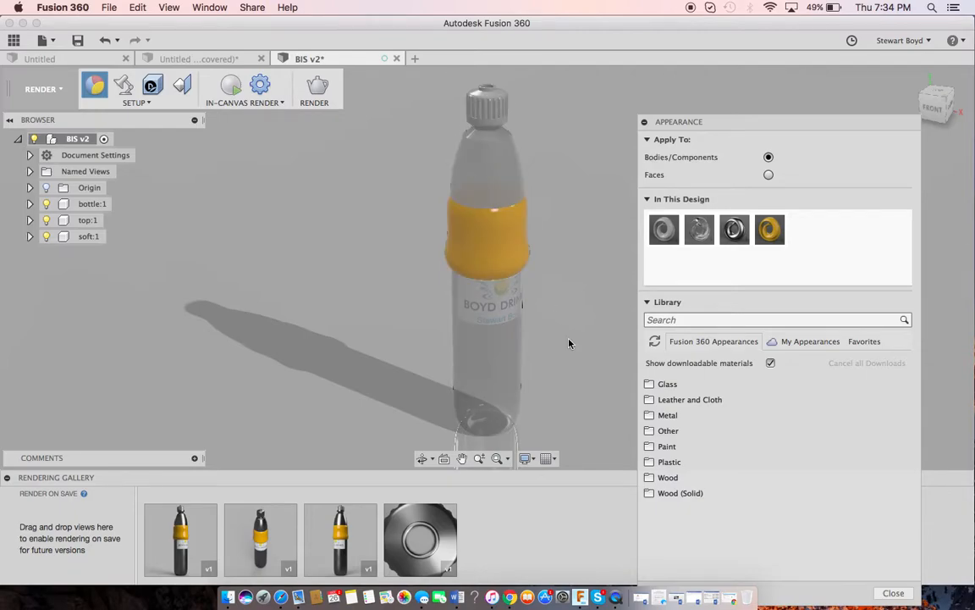
pyautogui.click(664, 464)
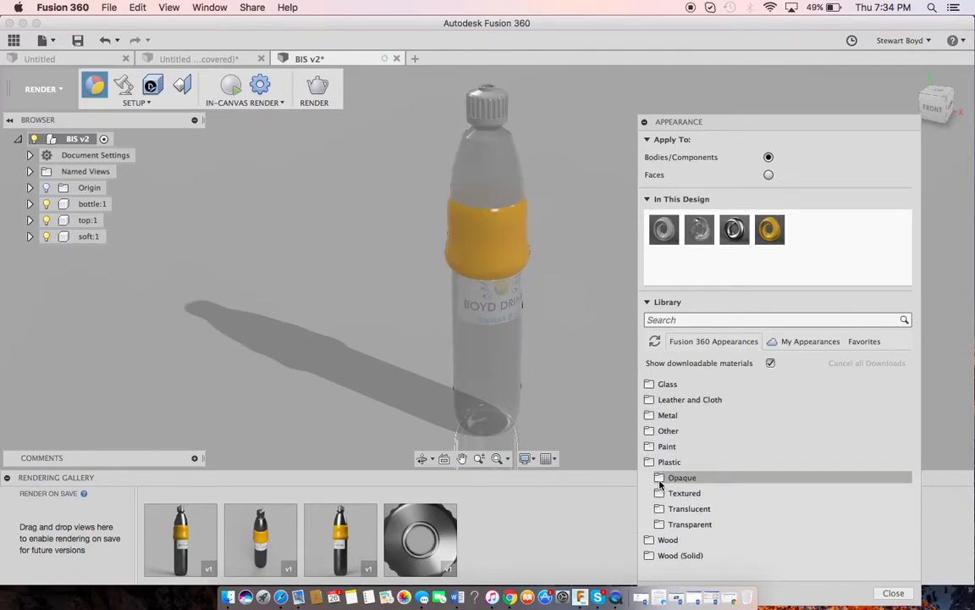
pyautogui.click(682, 479)
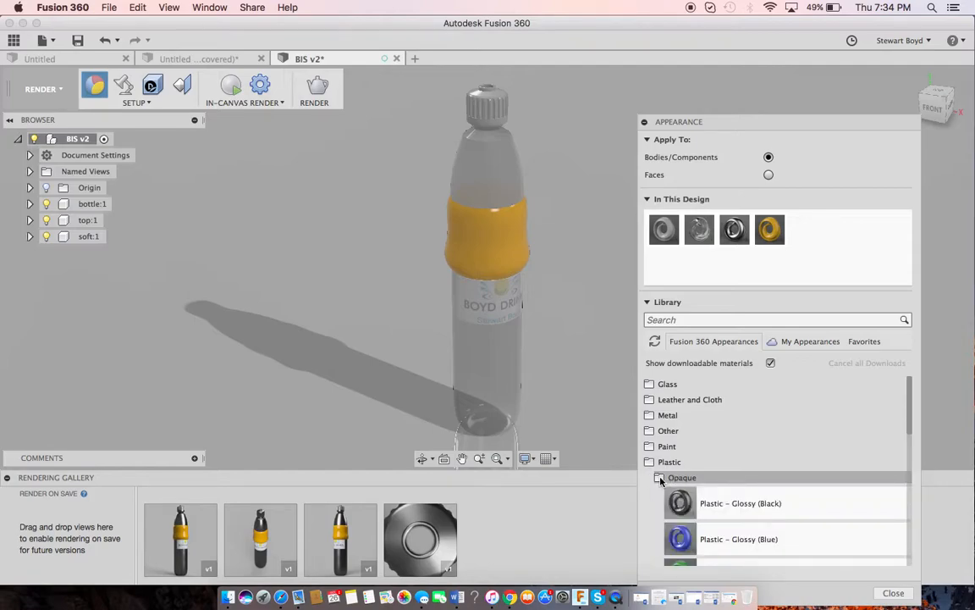
pyautogui.scroll(-1, 720, 518)
pyautogui.scroll(-4, 721, 518)
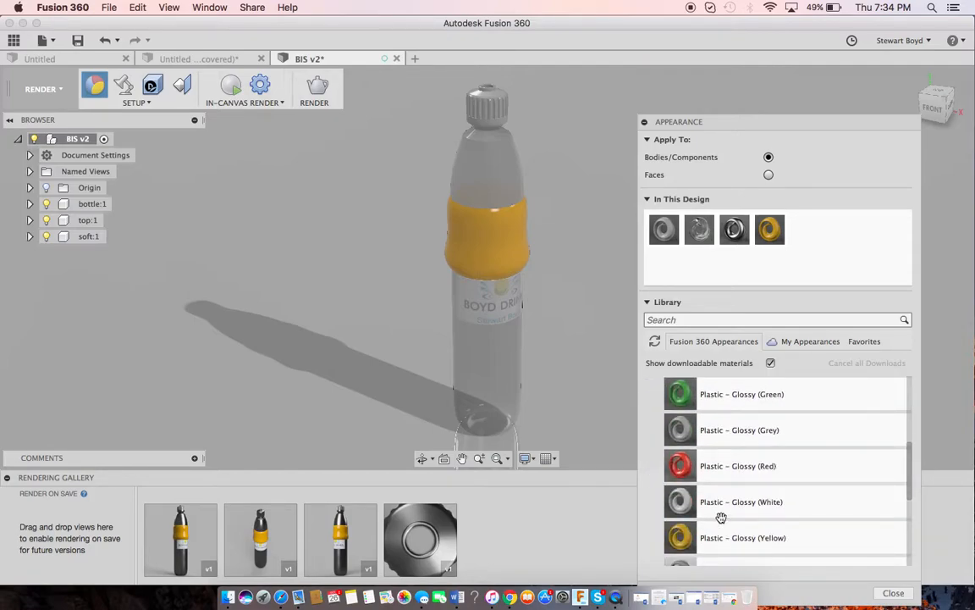
pyautogui.moveTo(721, 538); pyautogui.dragTo(483, 116)
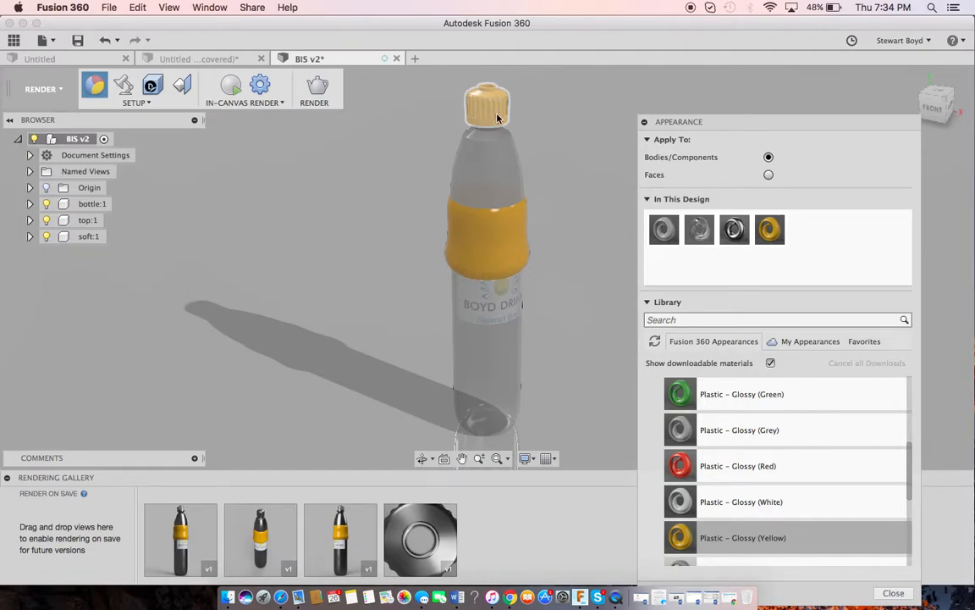
pyautogui.click(501, 332)
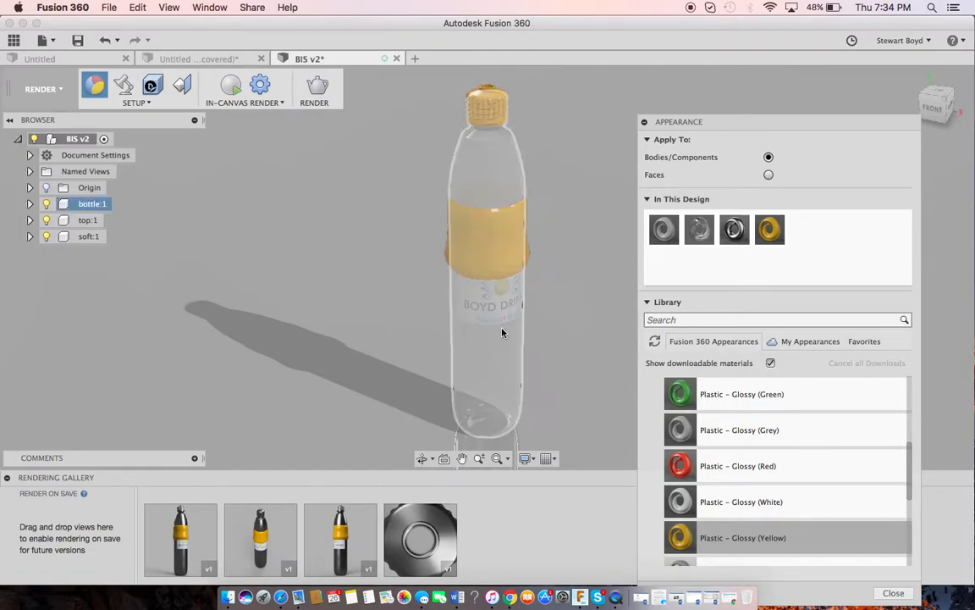
# Restrict appearances to faces and apply Plastic - Glossy (White) to the cap's outer side face around the ribs
pyautogui.click(479, 458)
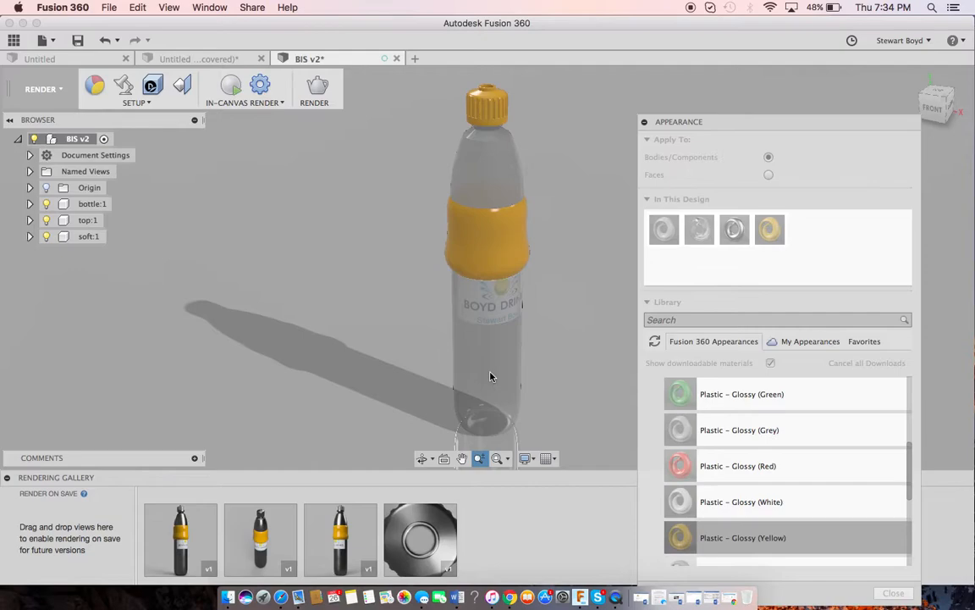
pyautogui.moveTo(496, 327); pyautogui.dragTo(487, 398)
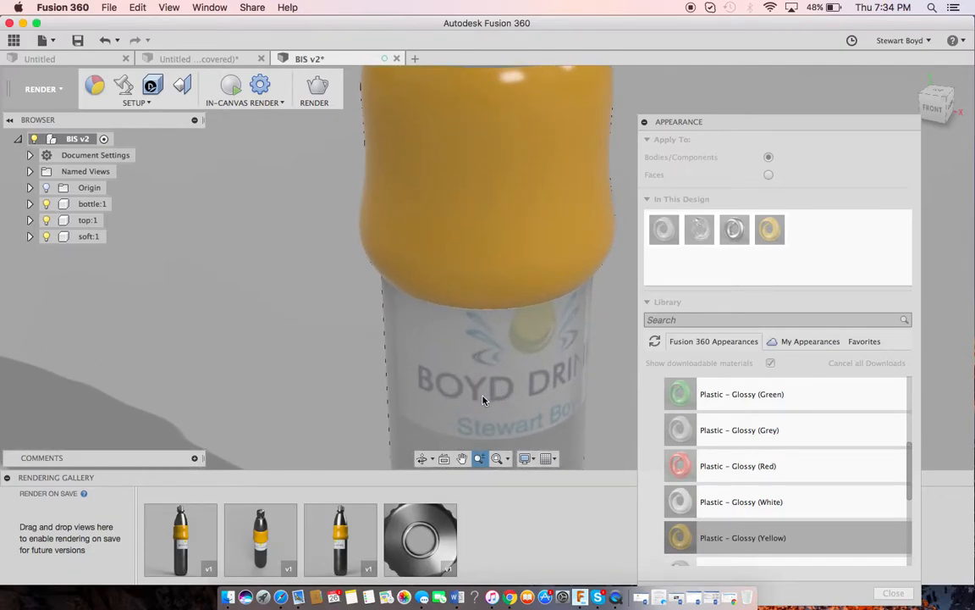
pyautogui.click(461, 458)
pyautogui.moveTo(447, 181); pyautogui.dragTo(509, 320)
pyautogui.moveTo(523, 195); pyautogui.dragTo(518, 399)
pyautogui.moveTo(525, 242); pyautogui.dragTo(517, 347)
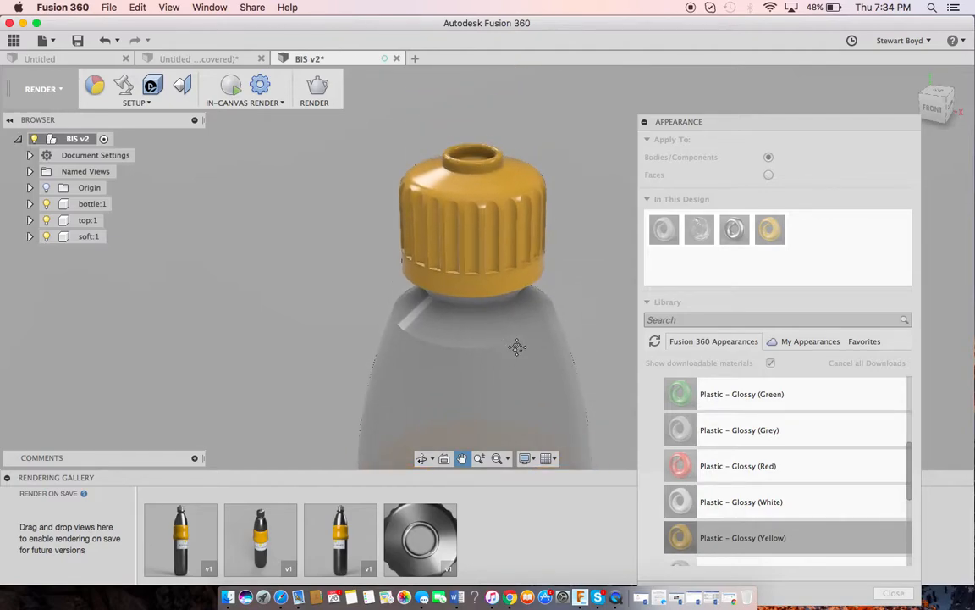
pyautogui.press('Escape')
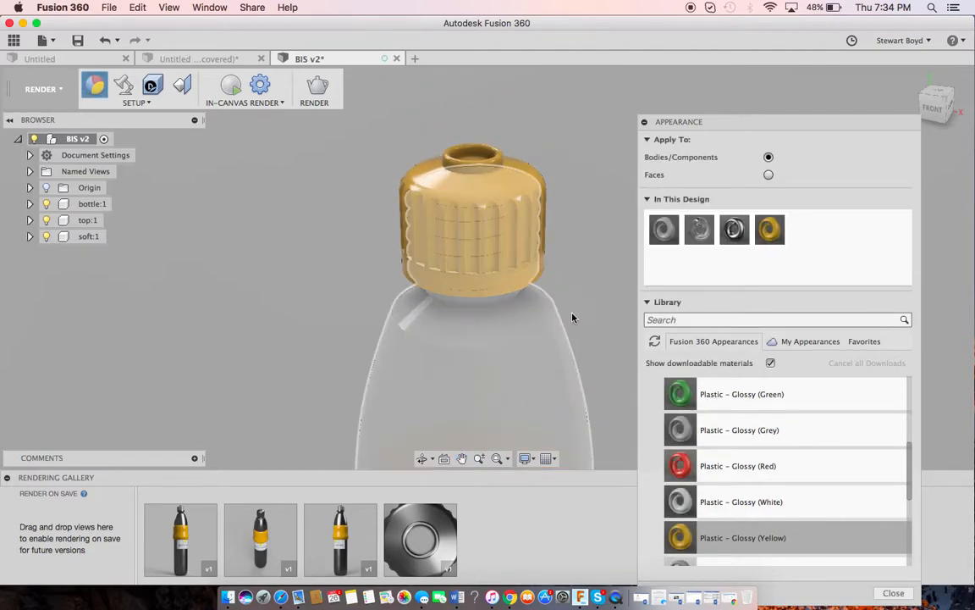
pyautogui.click(768, 175)
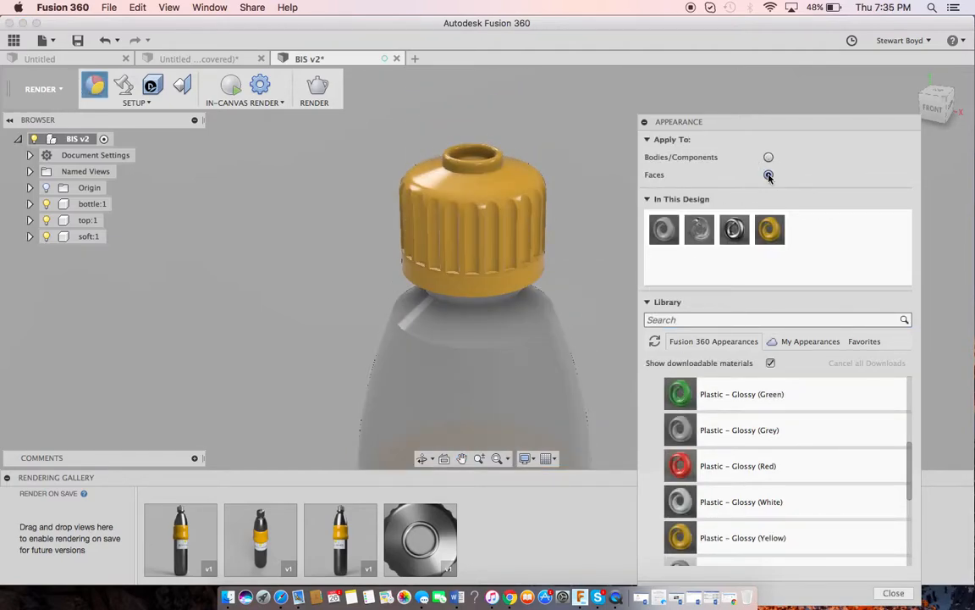
pyautogui.moveTo(724, 505); pyautogui.dragTo(487, 292)
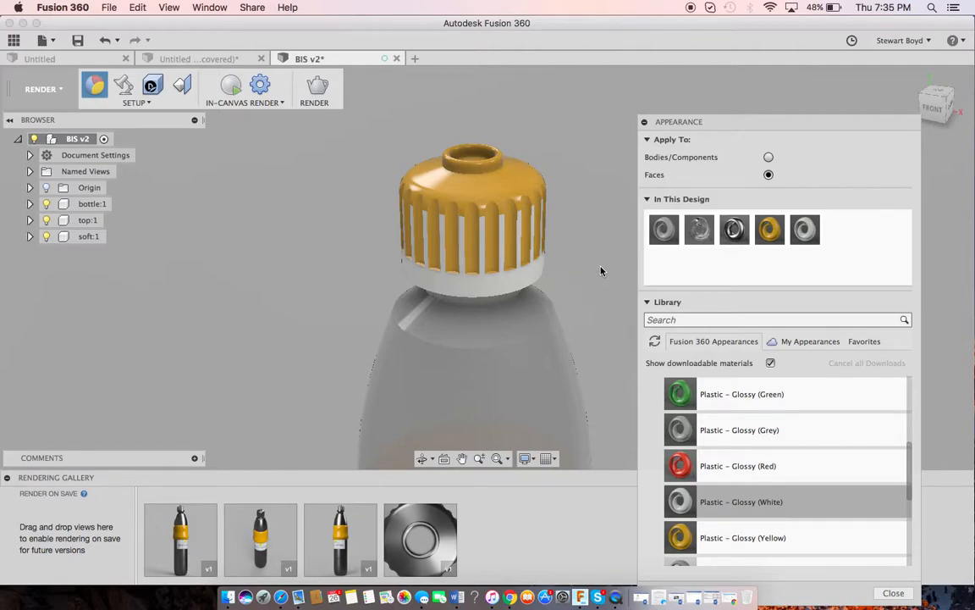
# Apply Plastic - Glossy (White) to the side face of the small ring on top of the cap and finish the appearance editing
pyautogui.moveTo(684, 501); pyautogui.dragTo(478, 172)
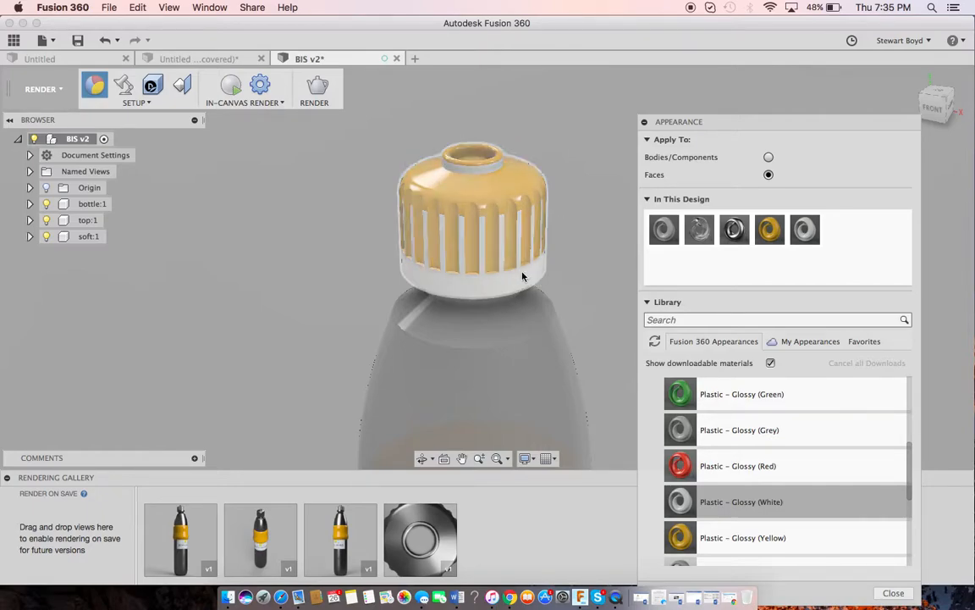
pyautogui.click(895, 593)
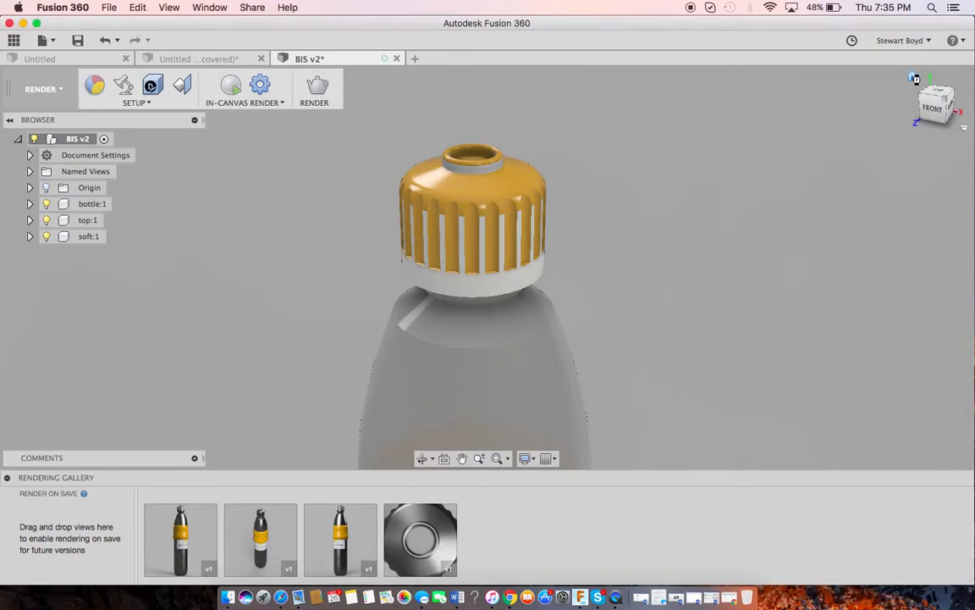
pyautogui.click(915, 79)
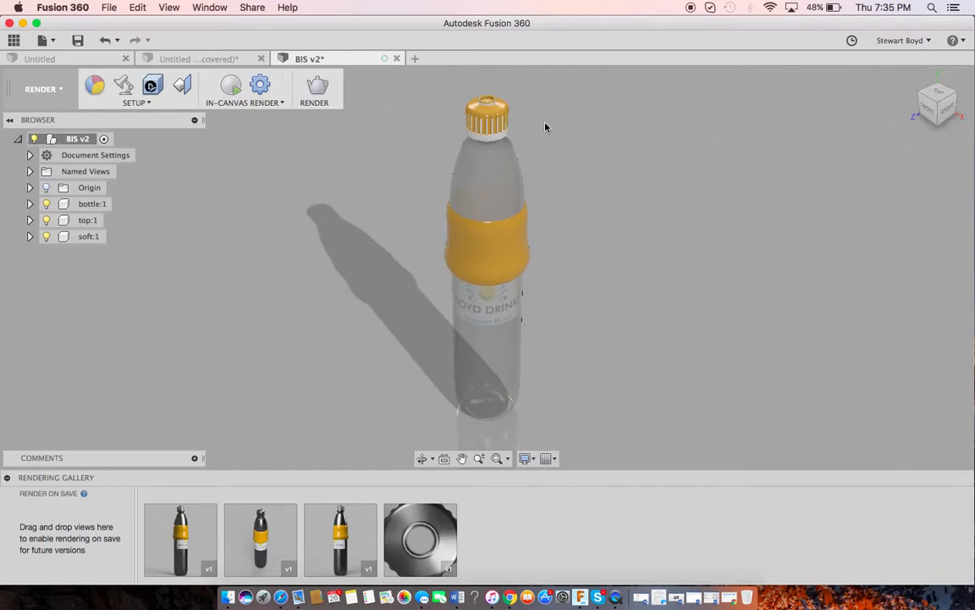
# Set the in-canvas render performance to Fast and start the in-canvas render of the bottle
pyautogui.click(231, 103)
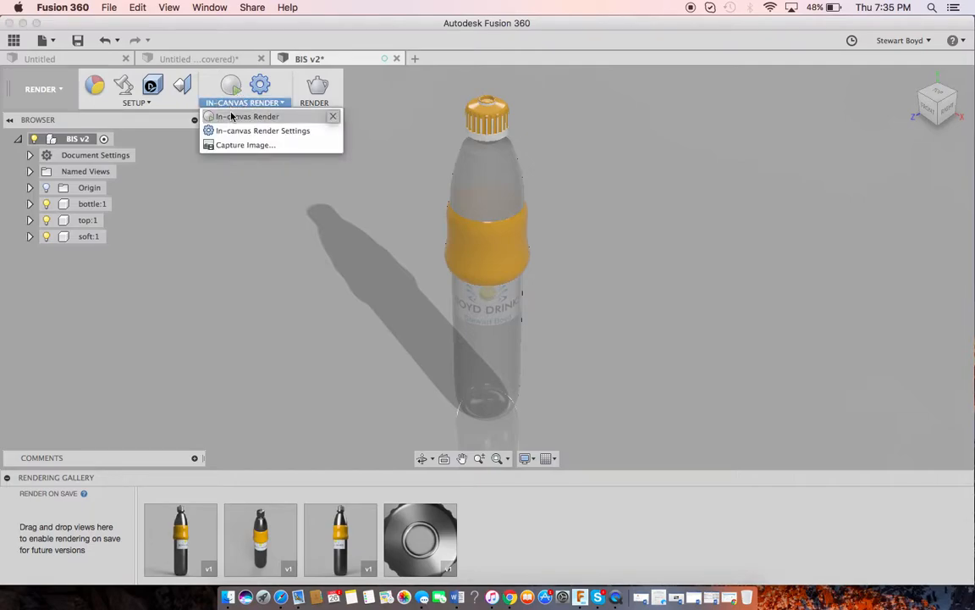
pyautogui.click(231, 131)
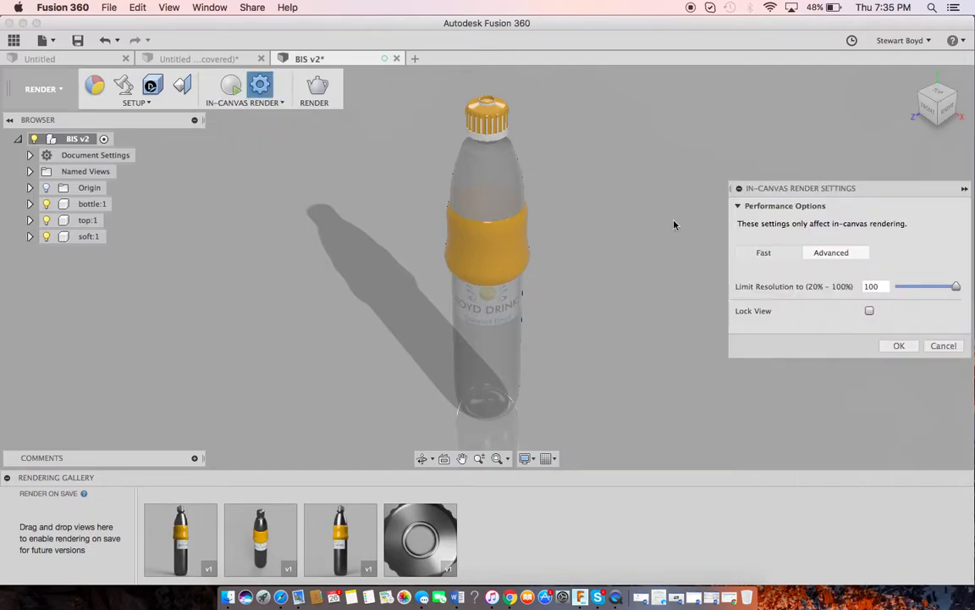
pyautogui.click(763, 253)
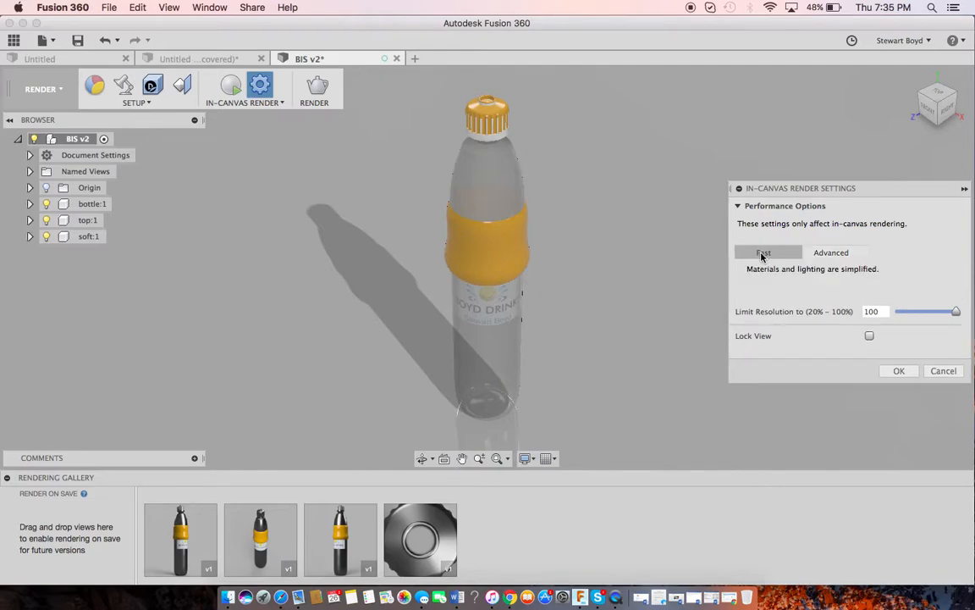
pyautogui.click(900, 371)
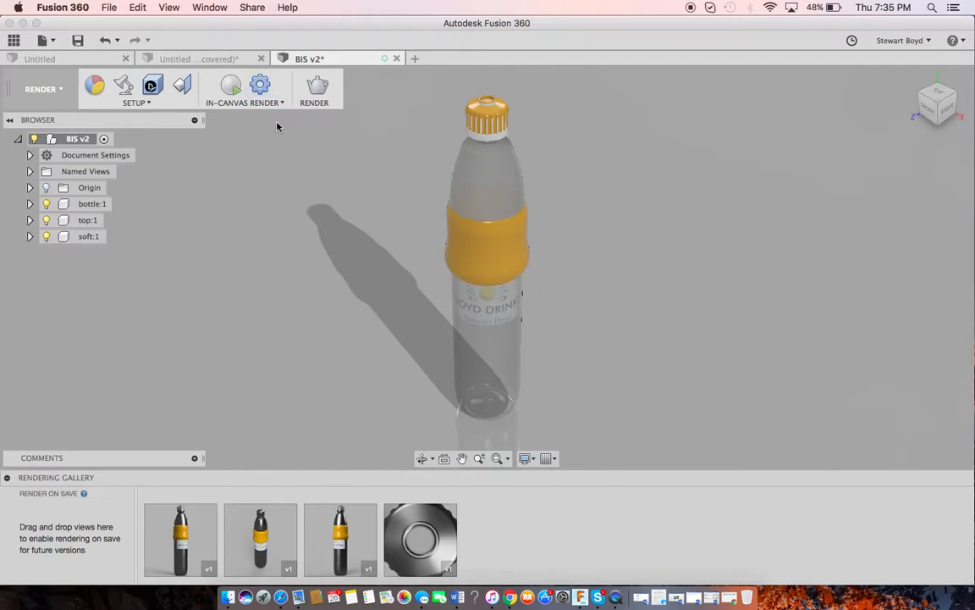
pyautogui.click(234, 89)
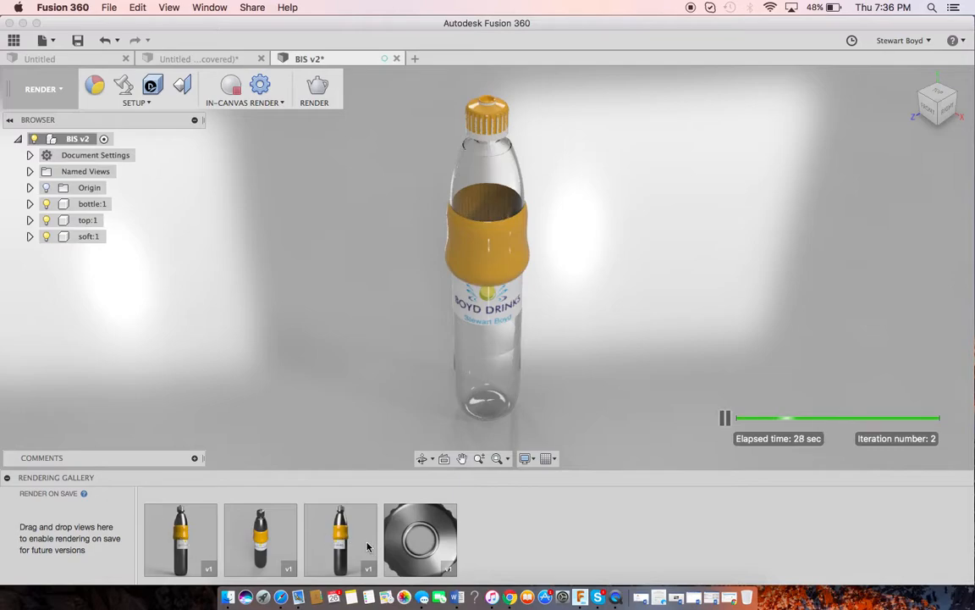
# View the first rendered image in the rendering gallery and review the render settings, closing both without starting a render
pyautogui.click(188, 549)
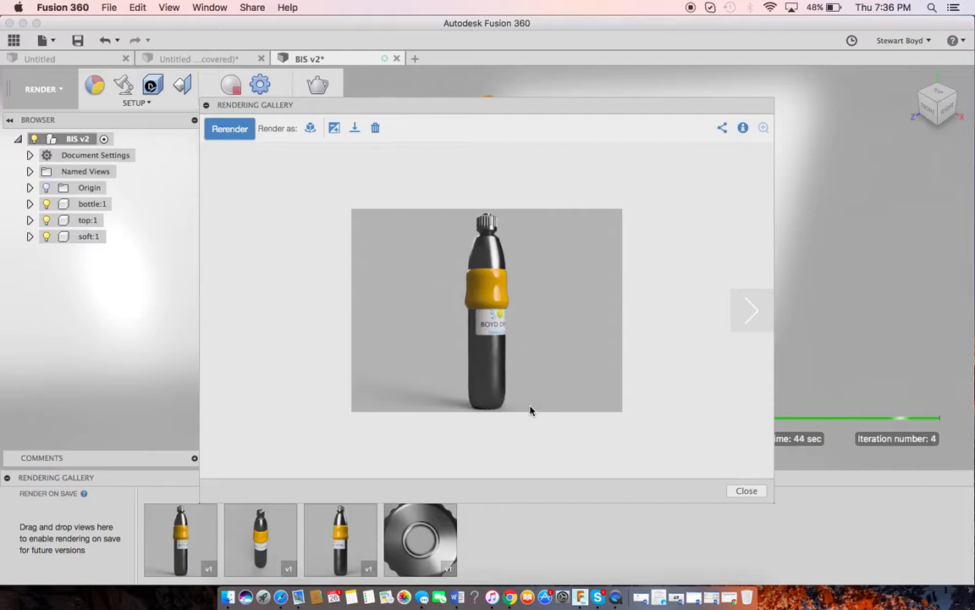
pyautogui.click(745, 493)
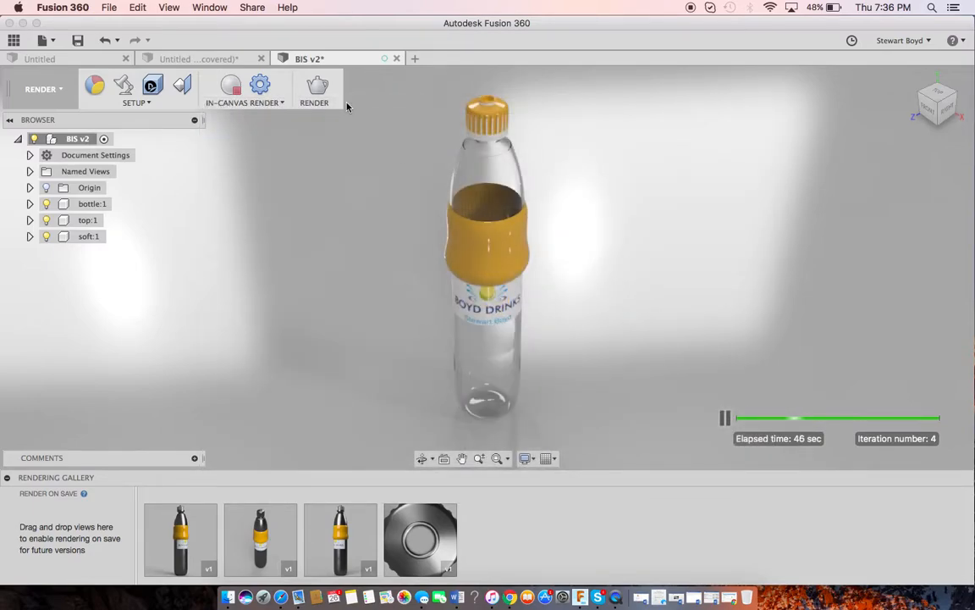
pyautogui.click(315, 91)
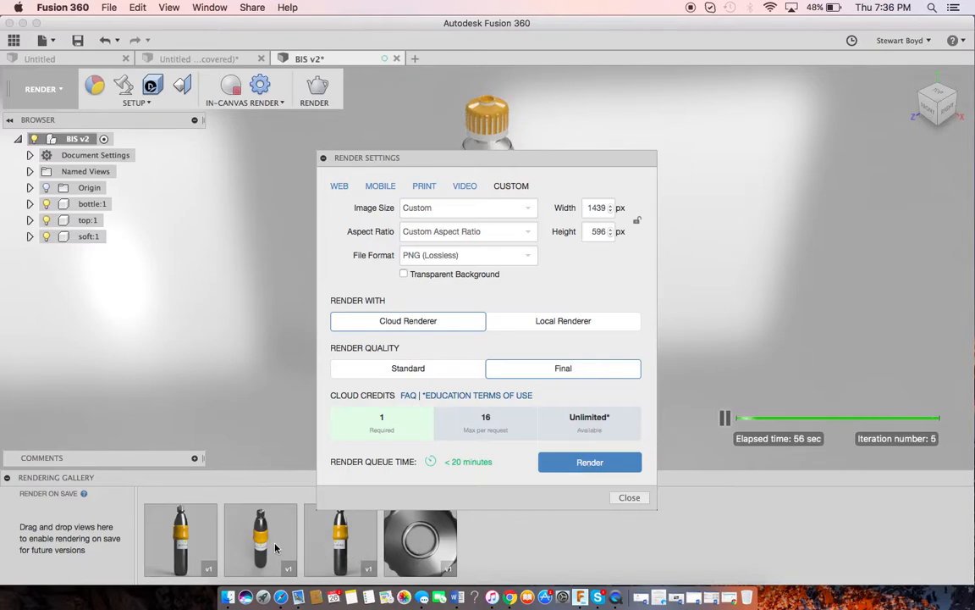
pyautogui.click(630, 497)
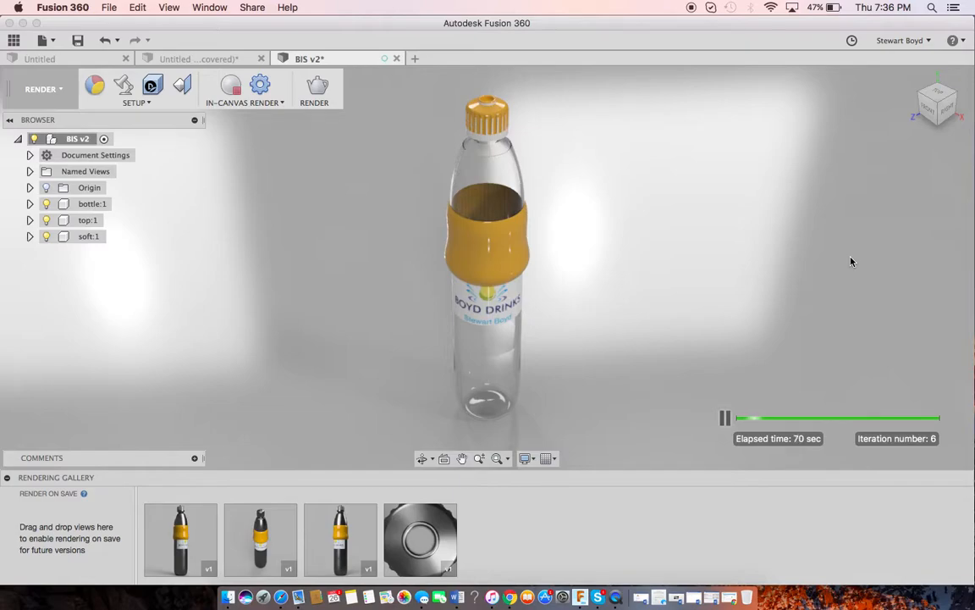
# Pause the in-canvas render and frame a close-up of the ribbed bottle cap to examine its yellow and white faces
pyautogui.click(725, 417)
pyautogui.click(479, 458)
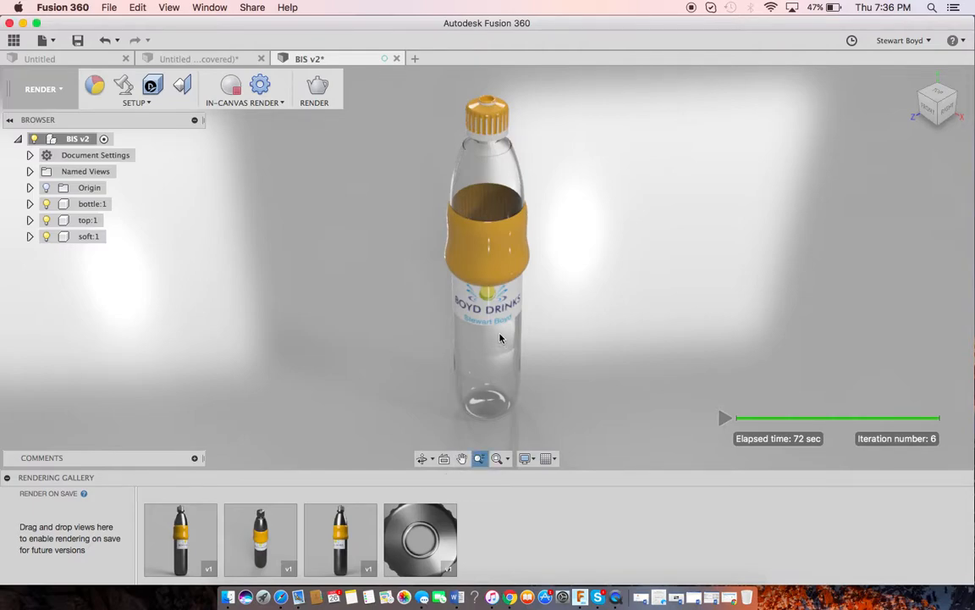
pyautogui.moveTo(450, 330); pyautogui.dragTo(469, 450)
pyautogui.click(462, 458)
pyautogui.moveTo(514, 234); pyautogui.dragTo(479, 490)
pyautogui.click(461, 462)
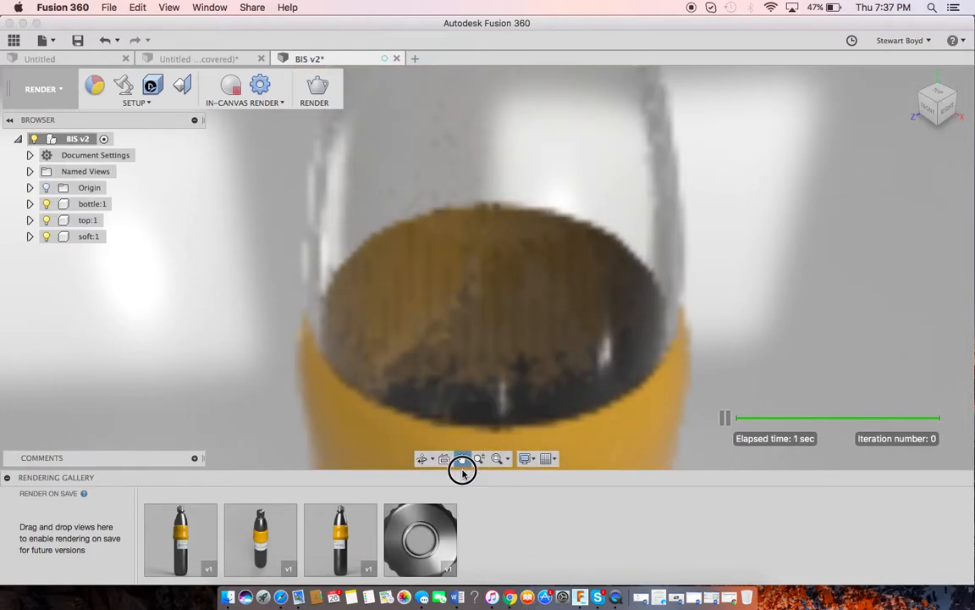
pyautogui.moveTo(481, 293); pyautogui.dragTo(481, 435)
pyautogui.moveTo(502, 236); pyautogui.dragTo(506, 333)
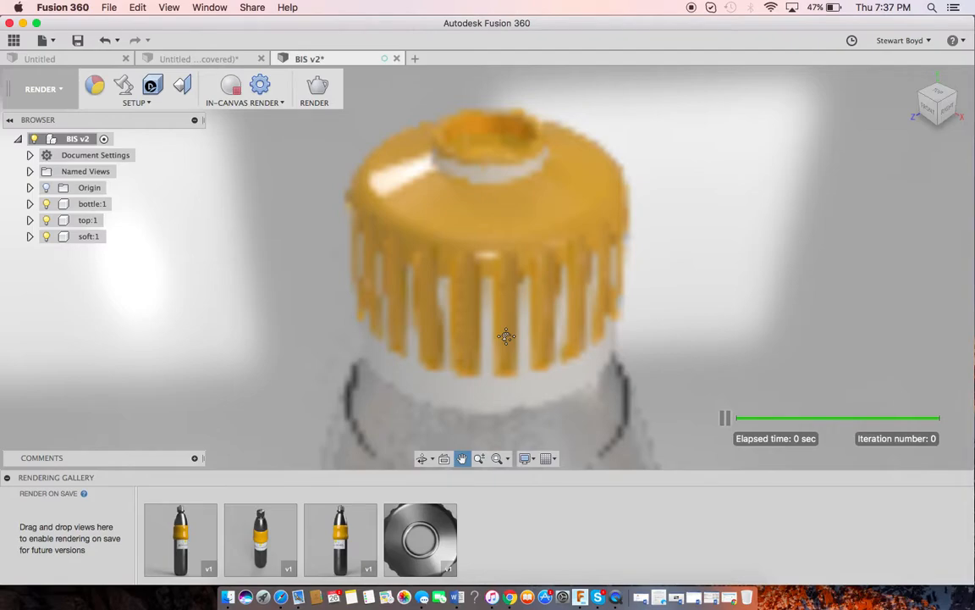